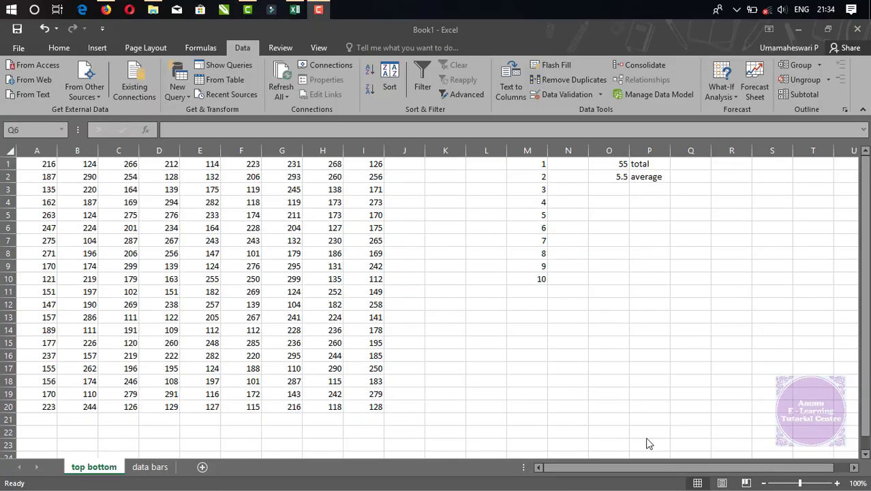
# Switch the ribbon to the Home tab to reach the formatting and styling commands
pyautogui.click(58, 49)
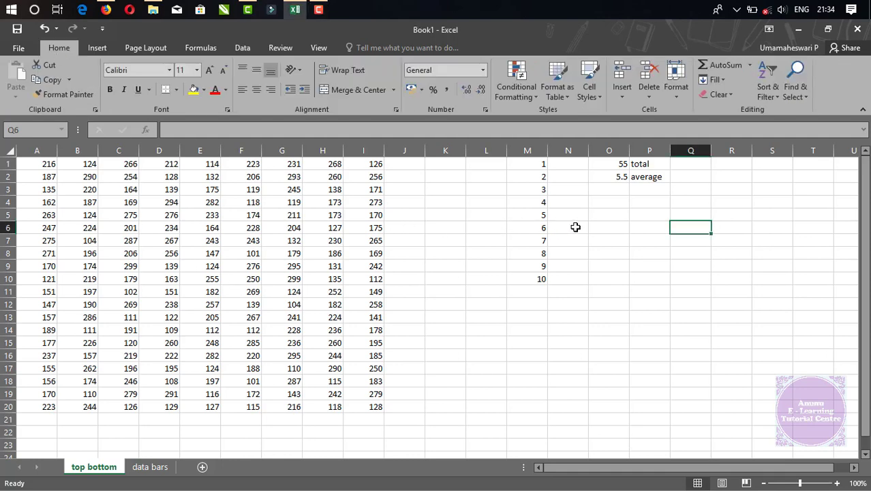
# Show the Top/Bottom Rules submenu under Conditional Formatting
pyautogui.click(528, 99)
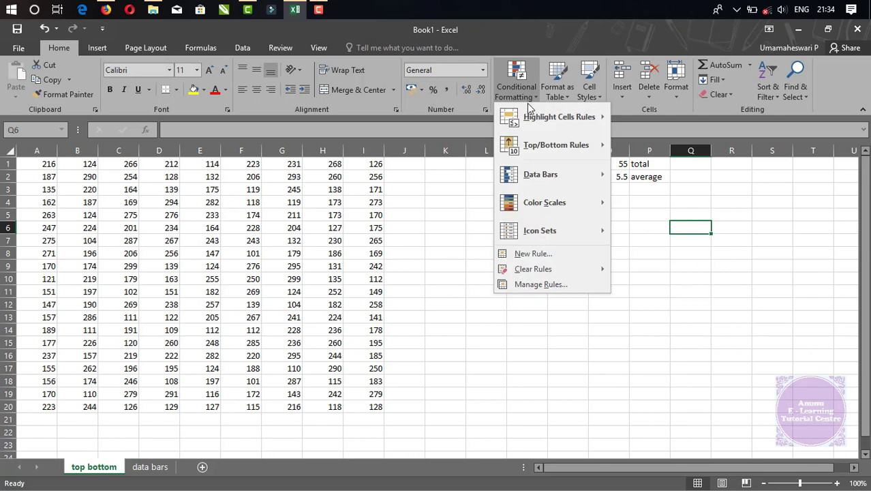
pyautogui.moveTo(529, 152)
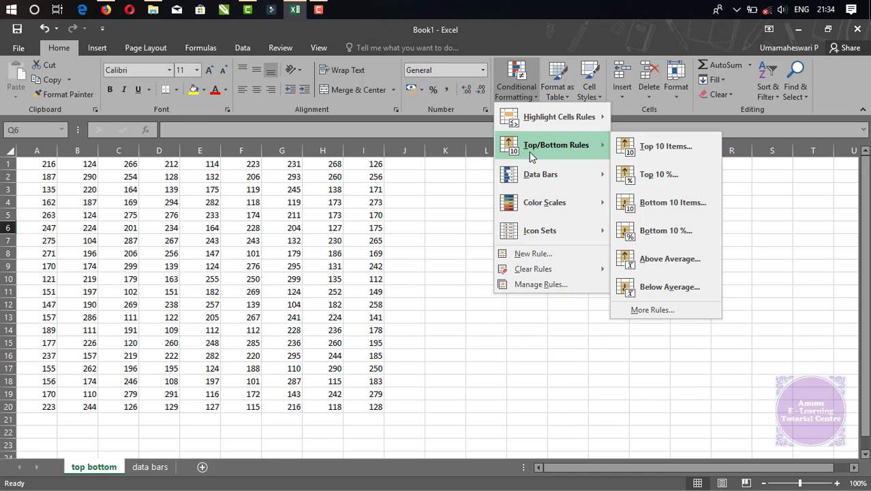
pyautogui.moveTo(539, 121)
# Close the rules menu and drag-select the number grid A1:I20
pyautogui.click(428, 223)
pyautogui.click(36, 164)
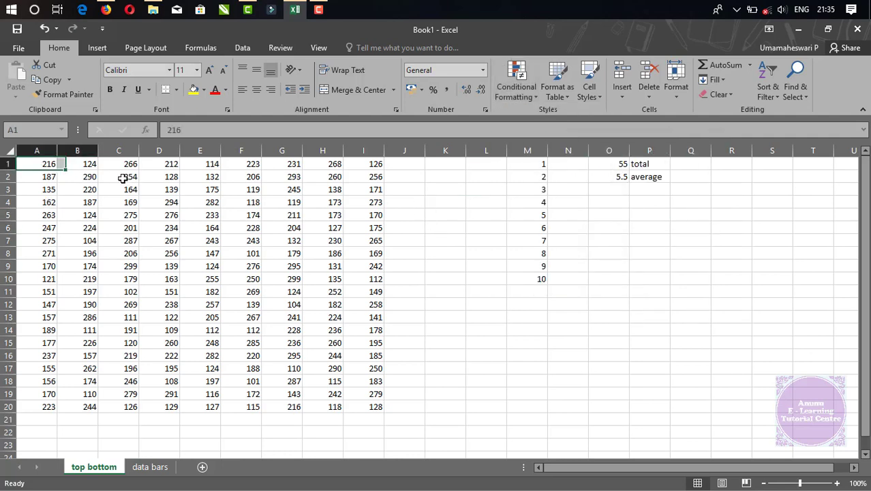
pyautogui.moveTo(123, 179); pyautogui.dragTo(377, 398)
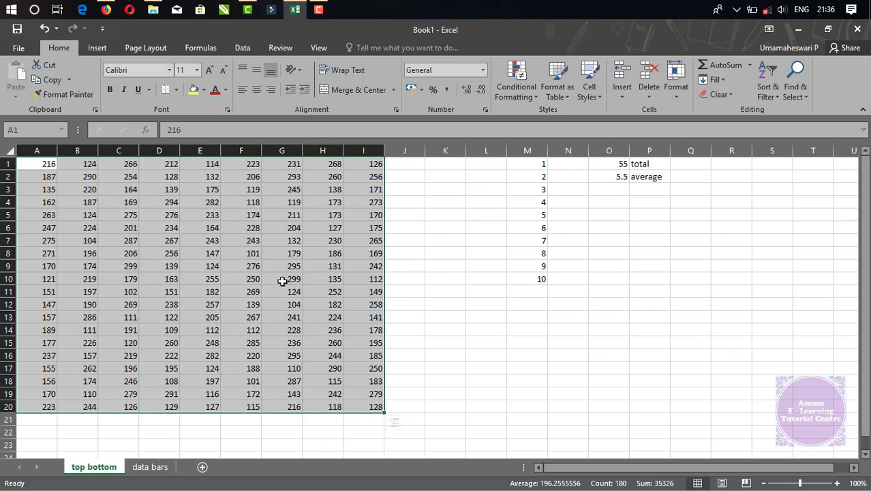
pyautogui.moveTo(27, 163)
pyautogui.mouseDown()
pyautogui.moveTo(378, 417)
pyautogui.moveTo(375, 407)
pyautogui.mouseUp()
# Try selecting row 10, column F and column K, then reselect A1:I20
pyautogui.click(8, 279)
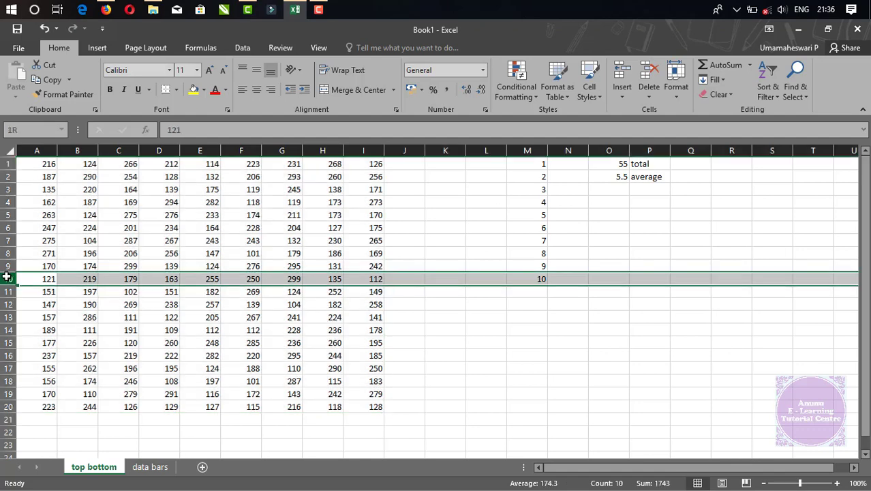
pyautogui.click(239, 150)
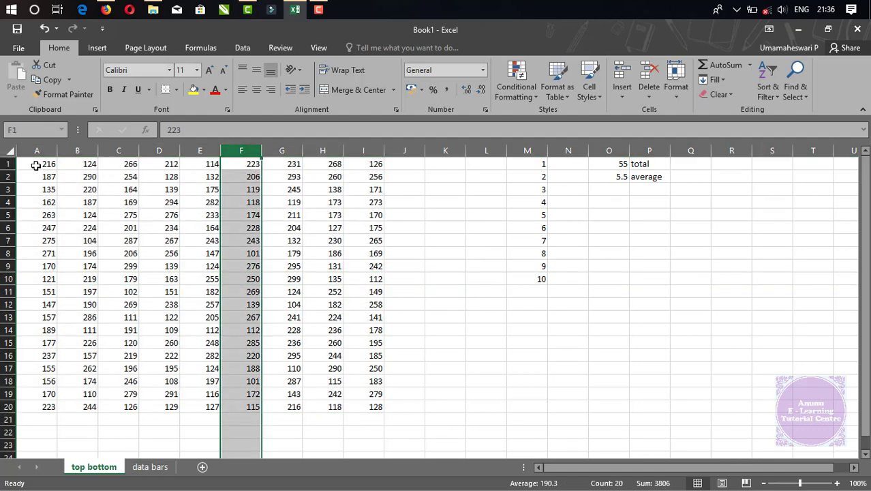
pyautogui.moveTo(37, 165); pyautogui.dragTo(361, 403)
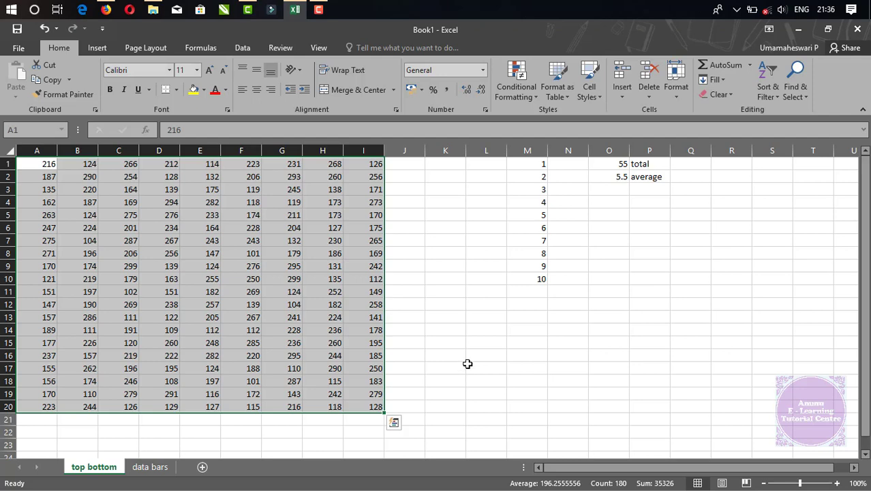
pyautogui.click(450, 150)
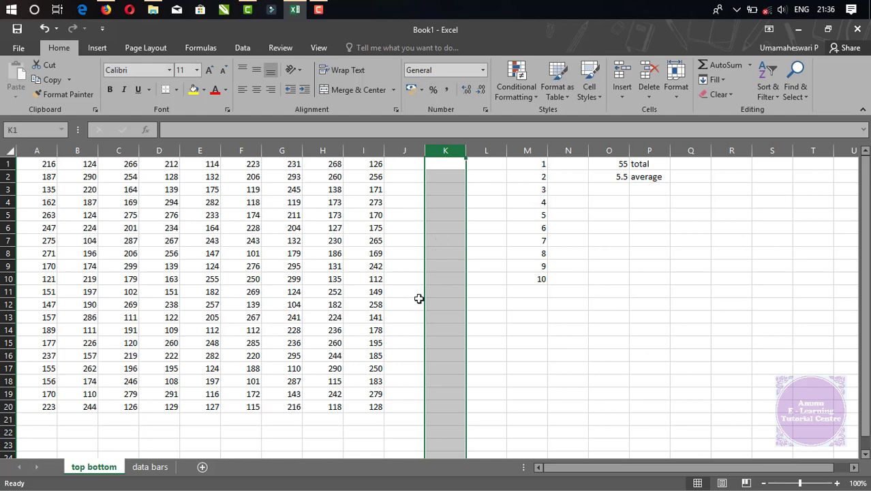
pyautogui.moveTo(36, 163); pyautogui.dragTo(367, 406)
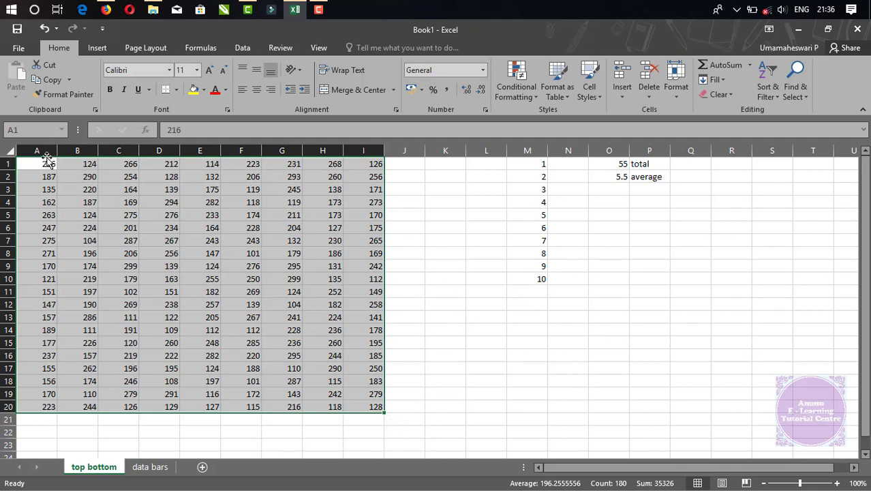
# Start a Top 10 Items rule on the grid and move its dialog off the data
pyautogui.click(532, 96)
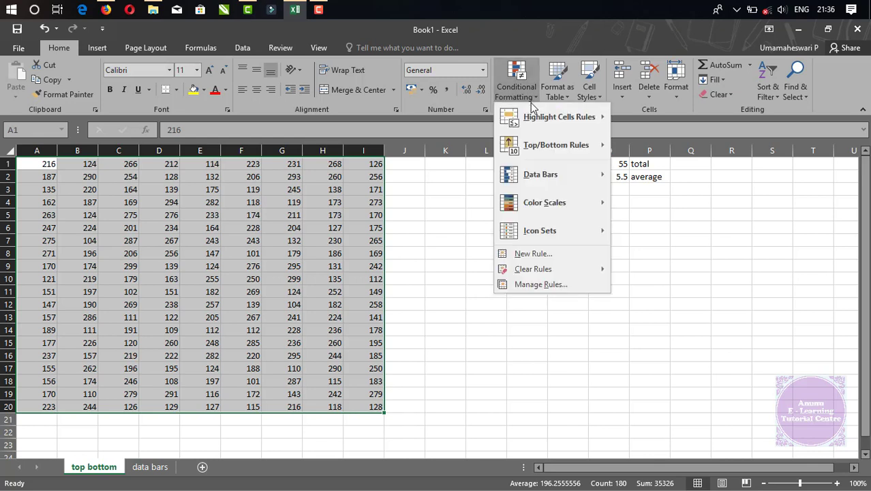
pyautogui.moveTo(528, 149)
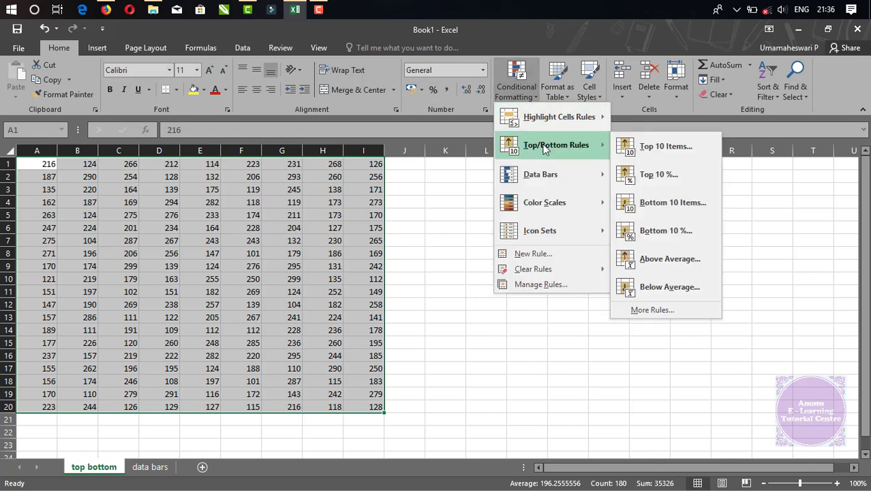
pyautogui.click(687, 153)
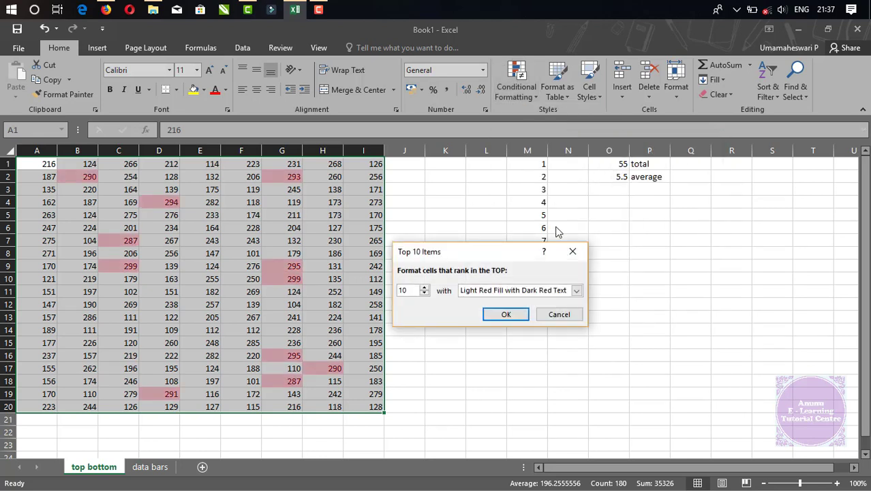
pyautogui.moveTo(470, 252); pyautogui.dragTo(493, 197)
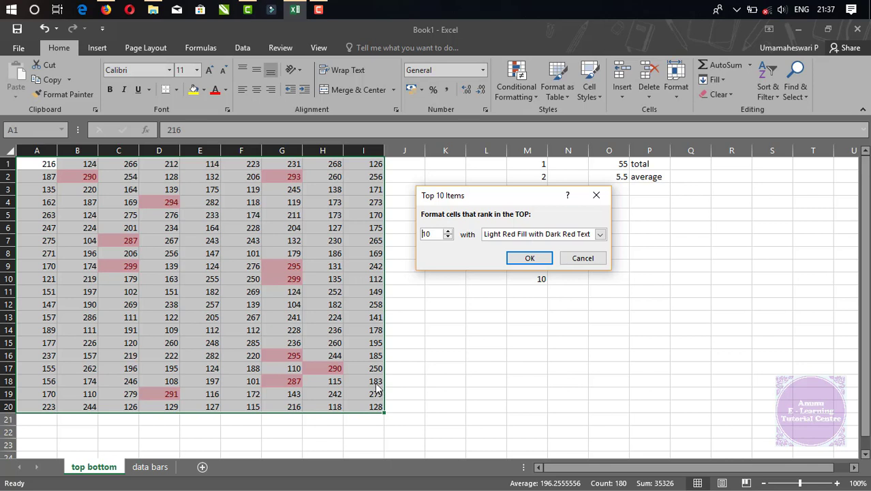
# Raise the top-items count from 10 up to 16 to preview more highlighted cells
pyautogui.click(447, 231)
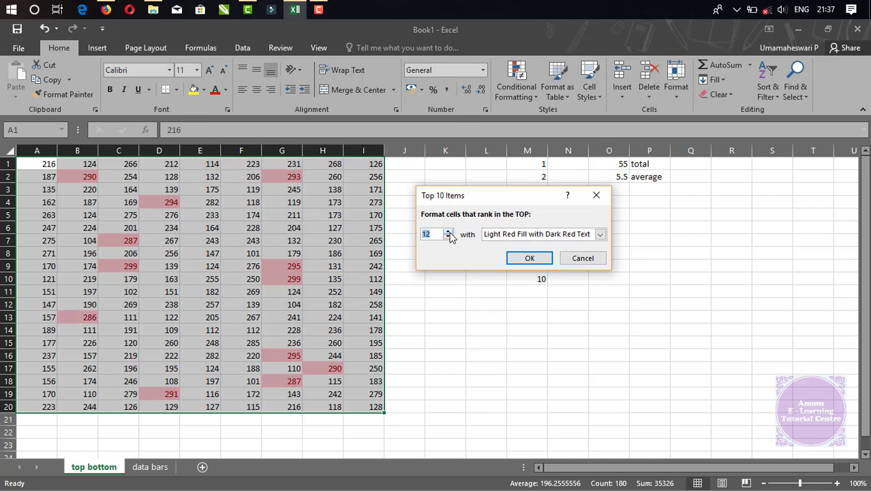
pyautogui.click(447, 231)
pyautogui.click(447, 238)
pyautogui.click(447, 238)
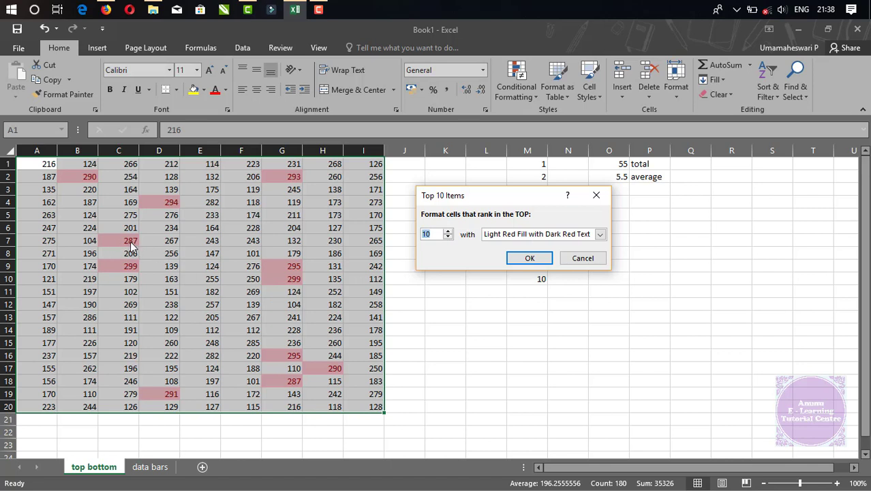
pyautogui.click(448, 231)
pyautogui.click(447, 231)
pyautogui.click(448, 231)
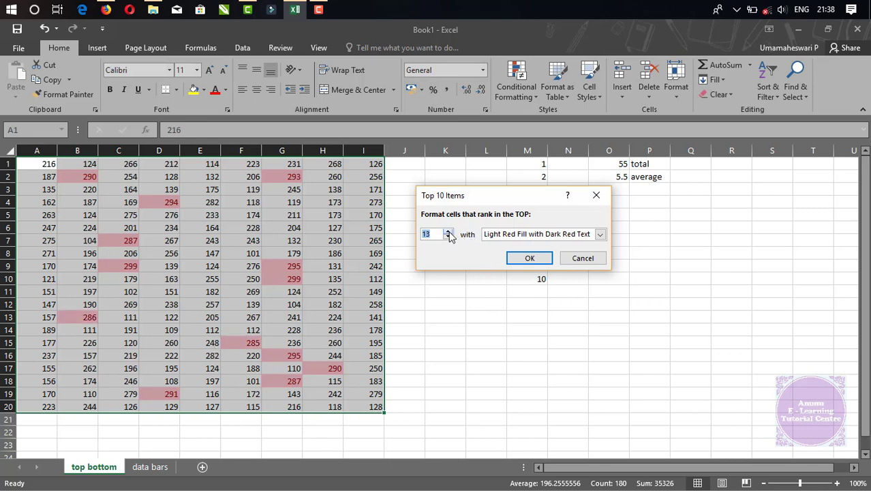
pyautogui.click(448, 231)
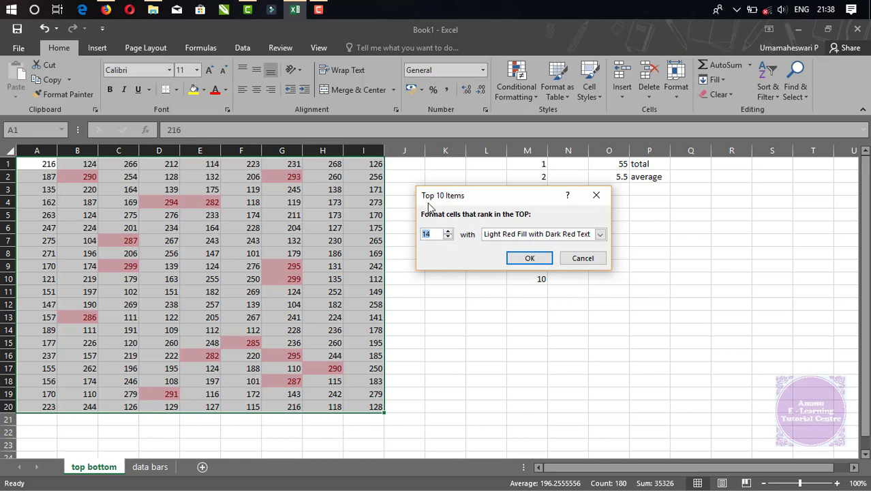
pyautogui.click(448, 231)
pyautogui.click(447, 231)
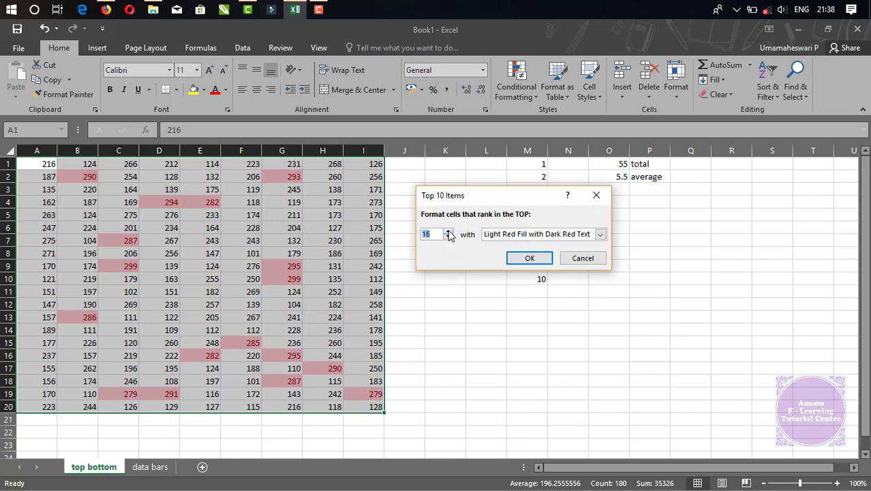
# Lower the top-items count to 3, leaving only the 299 and 295 cells highlighted
pyautogui.click(448, 232)
pyautogui.click(448, 238)
pyautogui.click(449, 238)
pyautogui.click(449, 237)
pyautogui.click(448, 238)
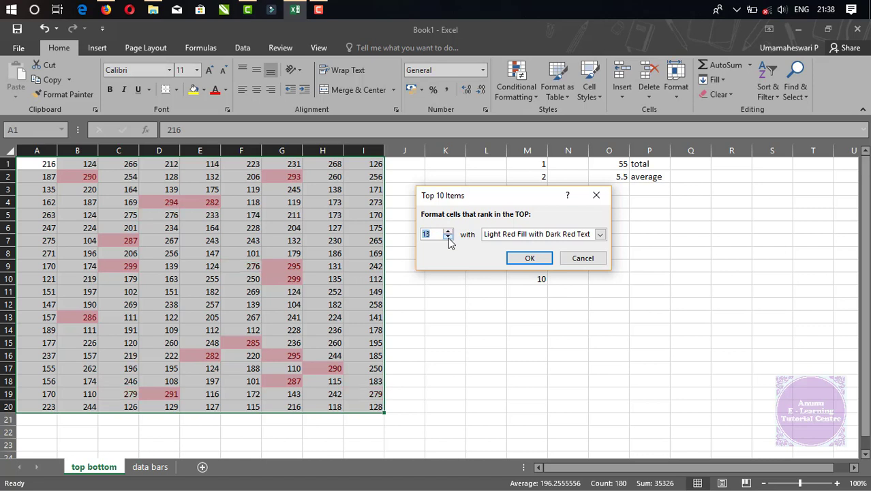
pyautogui.click(448, 237)
pyautogui.click(448, 237)
pyautogui.click(447, 237)
pyautogui.click(448, 237)
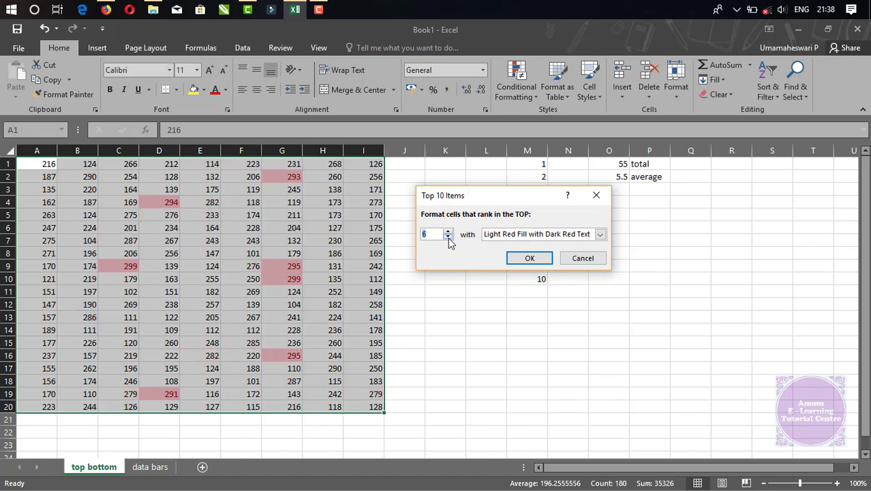
pyautogui.click(448, 236)
pyautogui.click(448, 237)
pyautogui.click(447, 237)
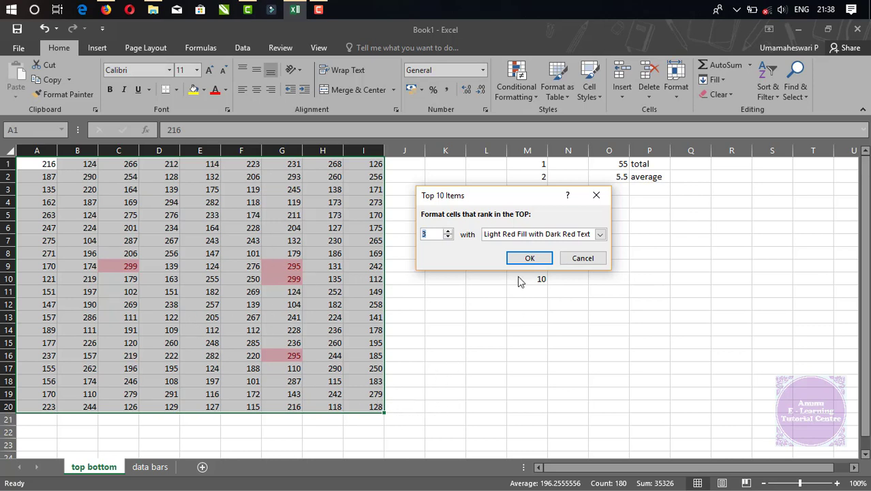
pyautogui.click(599, 234)
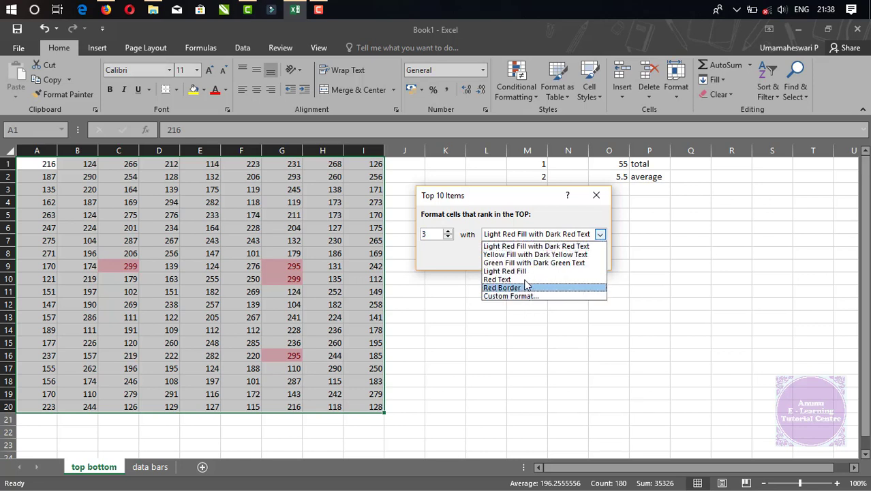
# Preview Yellow, Green and Light Red Fill styles, then pick Custom Format for the top-3 rule
pyautogui.click(554, 254)
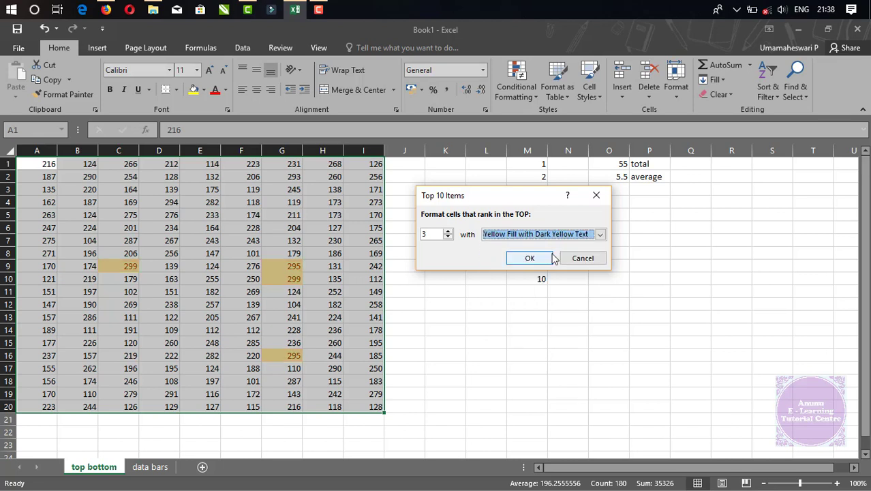
pyautogui.click(600, 234)
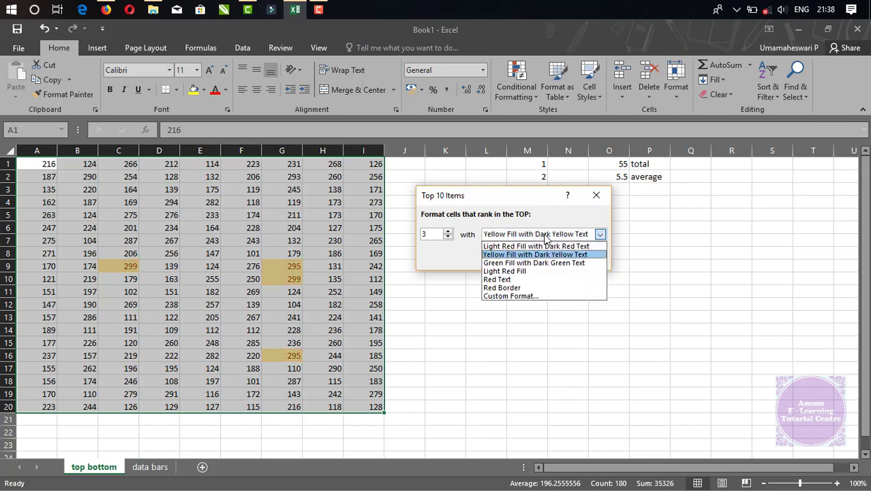
pyautogui.click(539, 265)
pyautogui.click(538, 236)
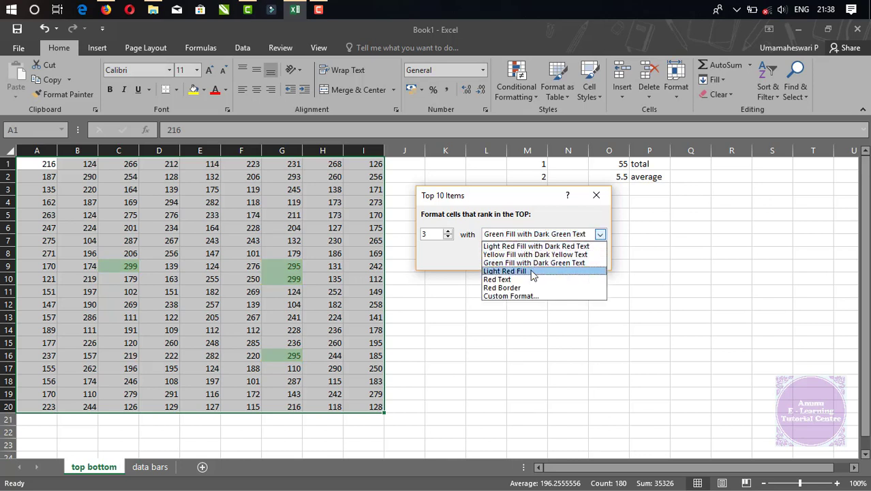
pyautogui.click(532, 271)
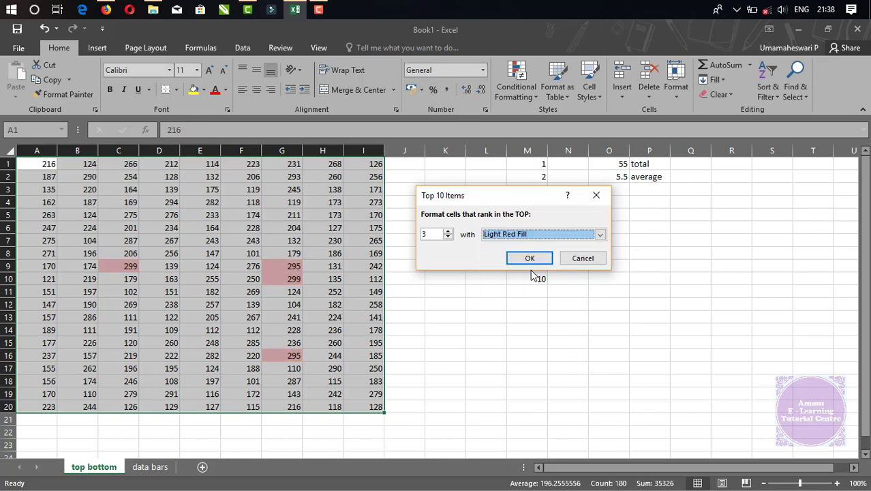
pyautogui.click(530, 234)
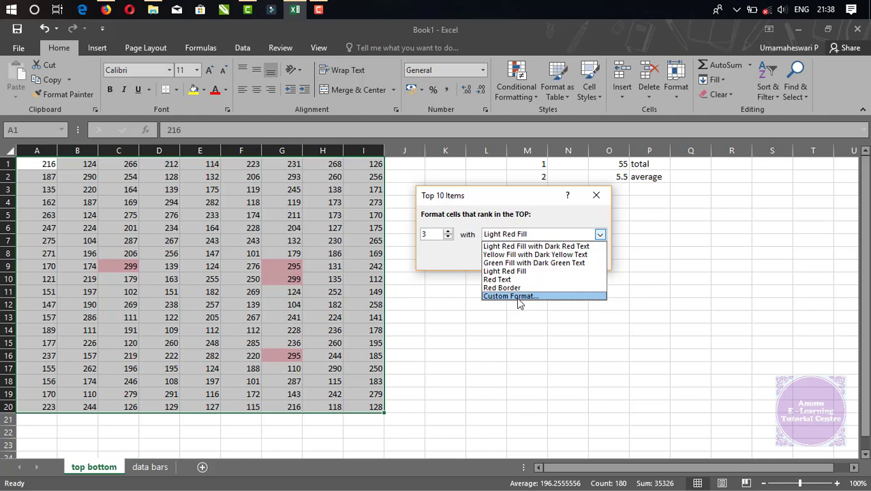
pyautogui.click(517, 297)
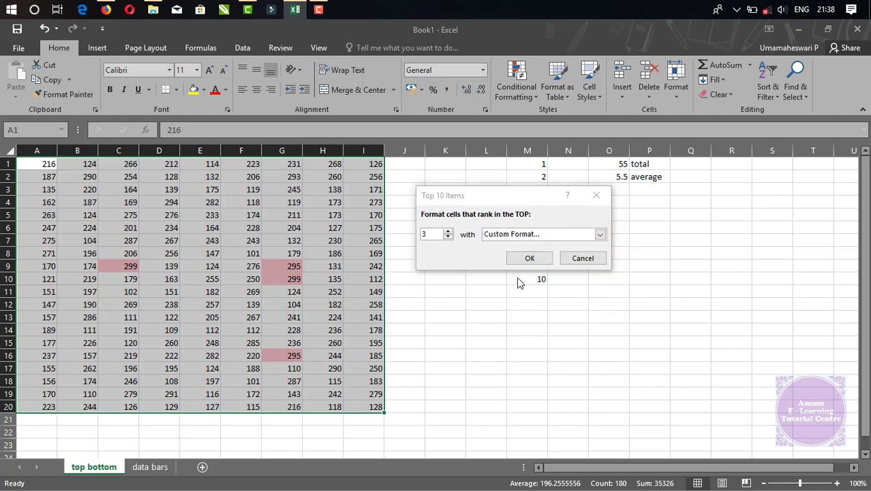
# Cancel the custom format and Top 10 Items dialogs, then show the Top/Bottom Rules list again
pyautogui.moveTo(447, 132); pyautogui.dragTo(528, 123)
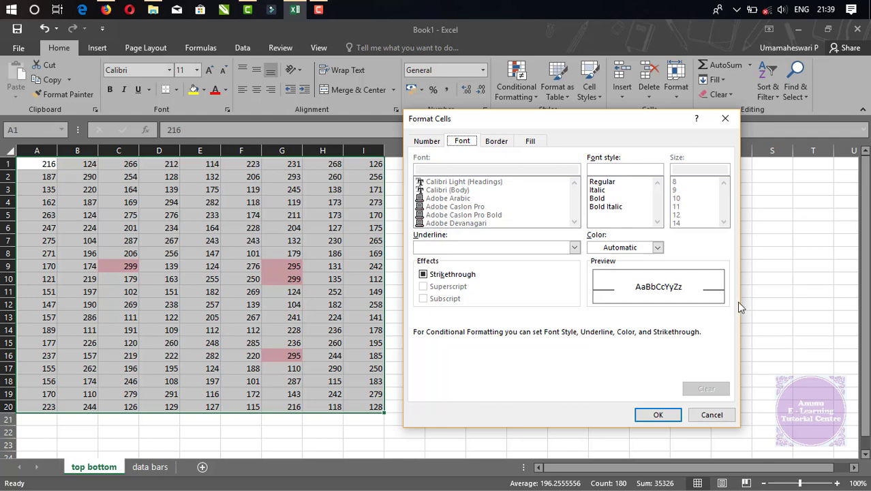
pyautogui.press('Escape')
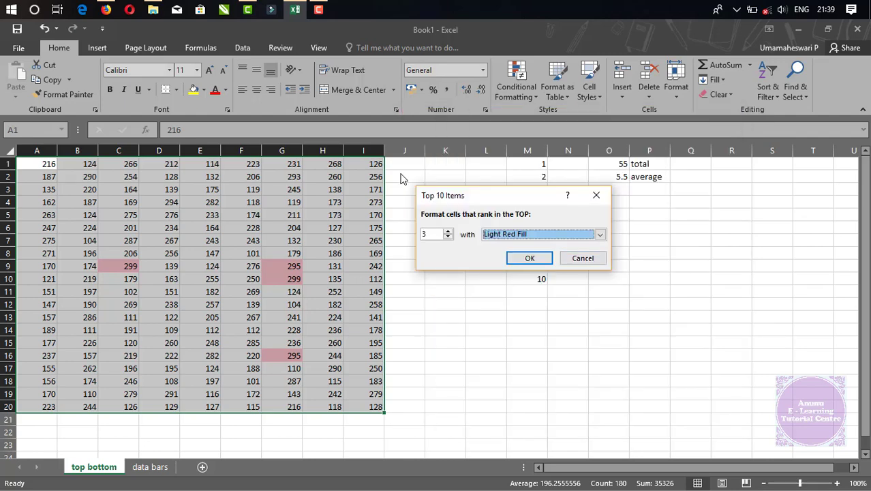
pyautogui.click(595, 261)
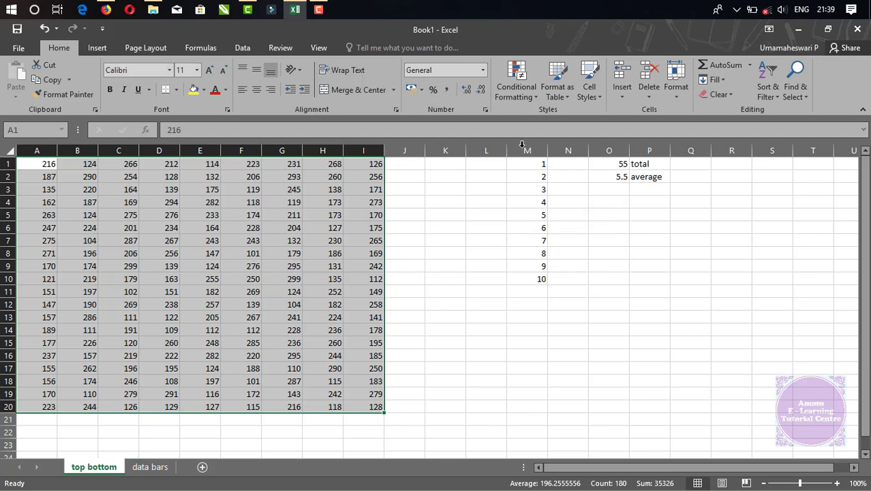
pyautogui.click(524, 94)
pyautogui.moveTo(531, 145)
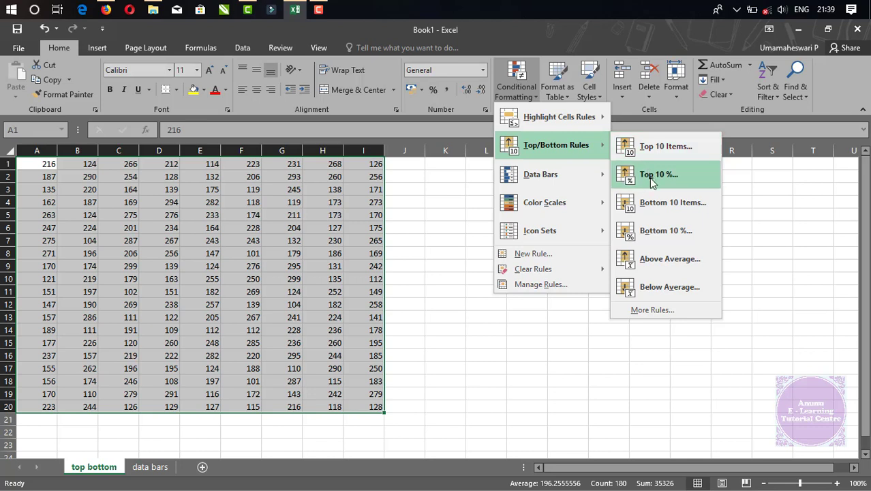
# Start a Top 10 % rule, move the dialog aside, and lower the percentage to 1
pyautogui.click(652, 178)
pyautogui.moveTo(519, 198); pyautogui.dragTo(569, 202)
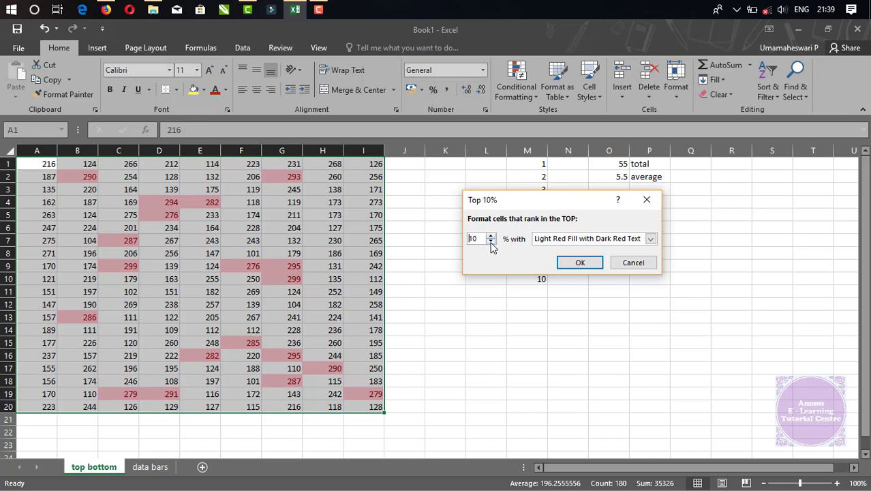
pyautogui.click(491, 241)
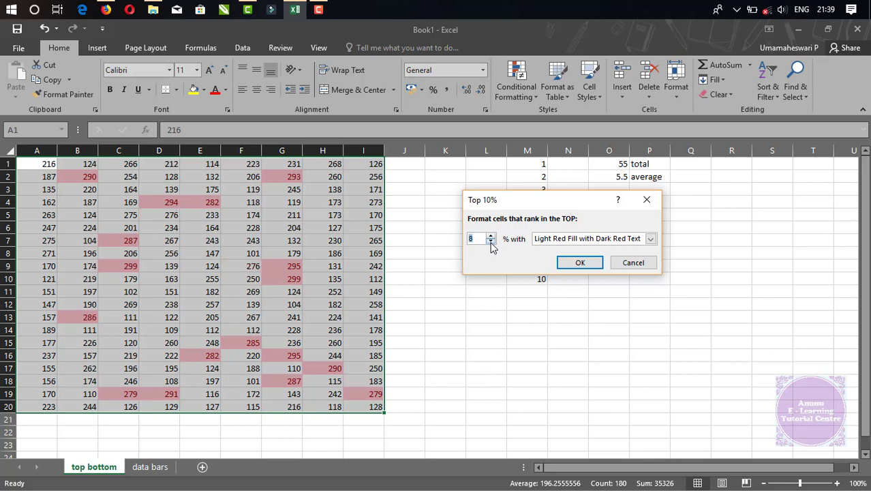
pyautogui.click(490, 242)
pyautogui.click(491, 242)
pyautogui.click(491, 241)
pyautogui.click(491, 242)
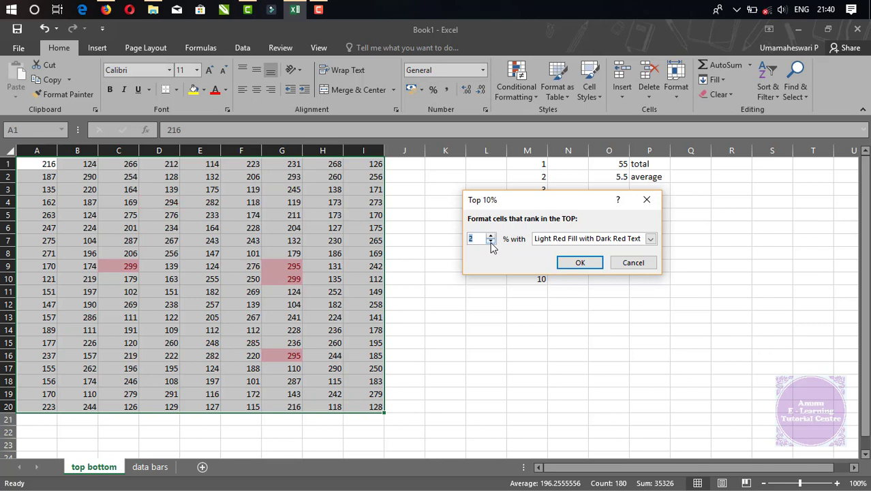
pyautogui.click(491, 242)
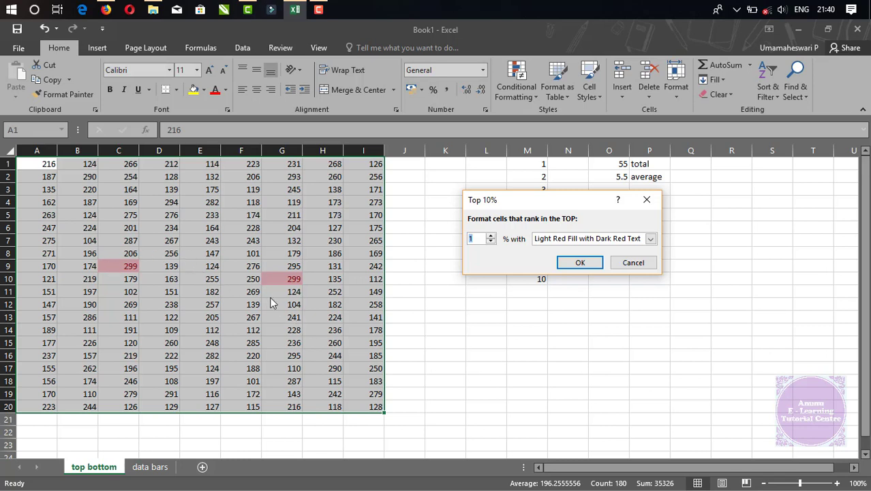
# Raise the top percentage back up to 10, then cancel the rule unapplied
pyautogui.click(490, 236)
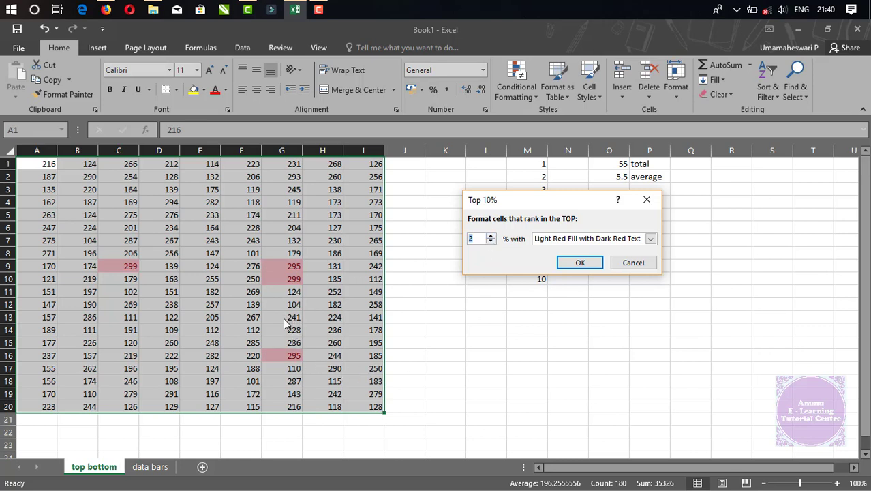
pyautogui.click(490, 235)
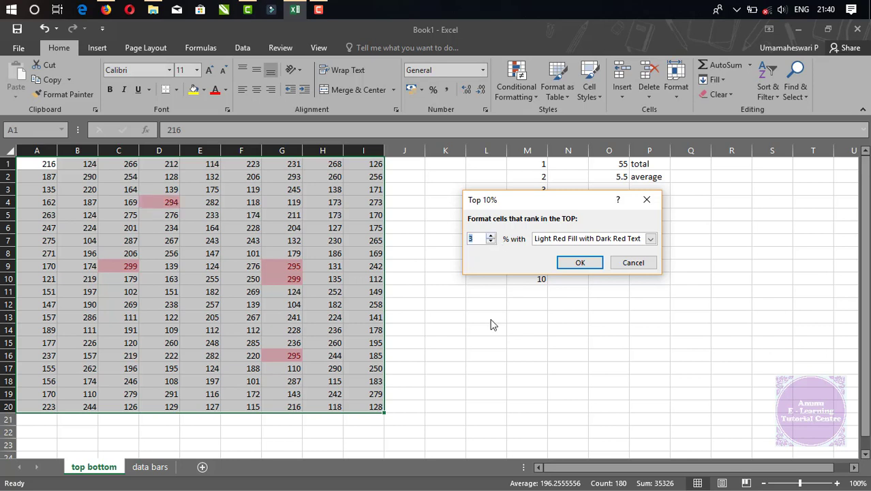
pyautogui.click(490, 235)
pyautogui.click(490, 235)
pyautogui.click(489, 235)
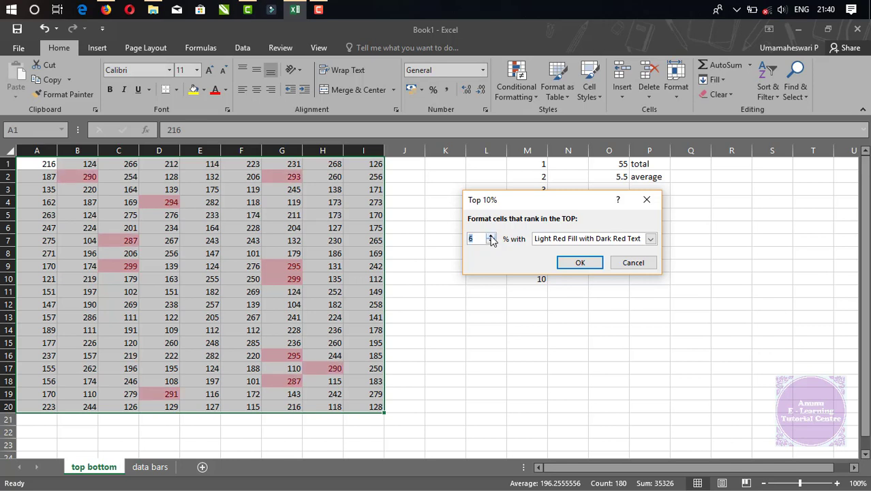
pyautogui.click(490, 235)
pyautogui.click(490, 235)
pyautogui.click(490, 236)
pyautogui.click(491, 236)
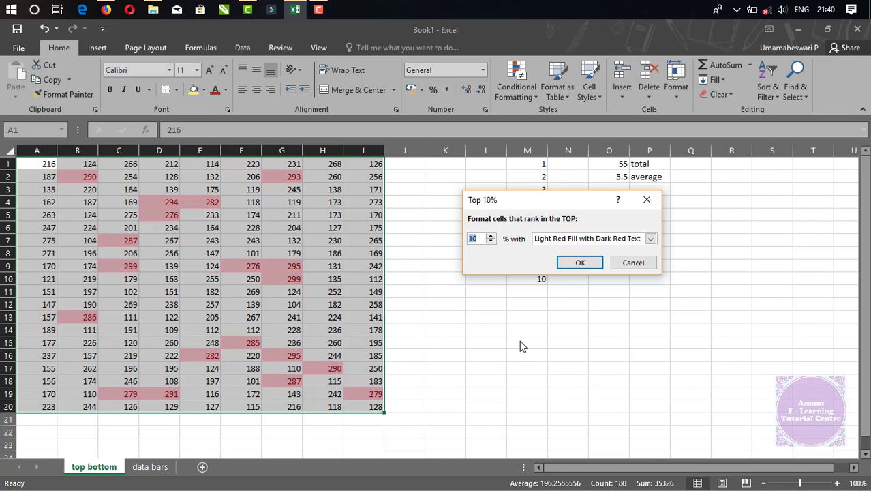
pyautogui.click(632, 266)
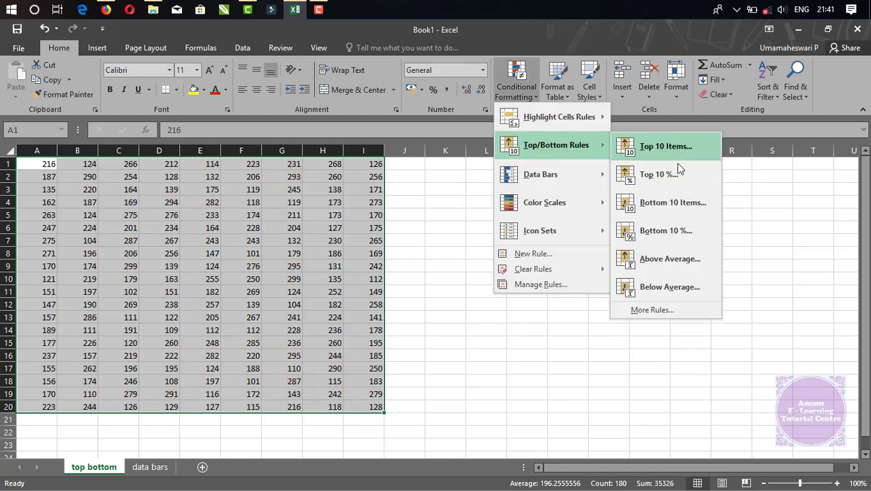
# Preview Bottom 10 Items and then Bottom 10 % on the grid, cancelling each
pyautogui.click(682, 203)
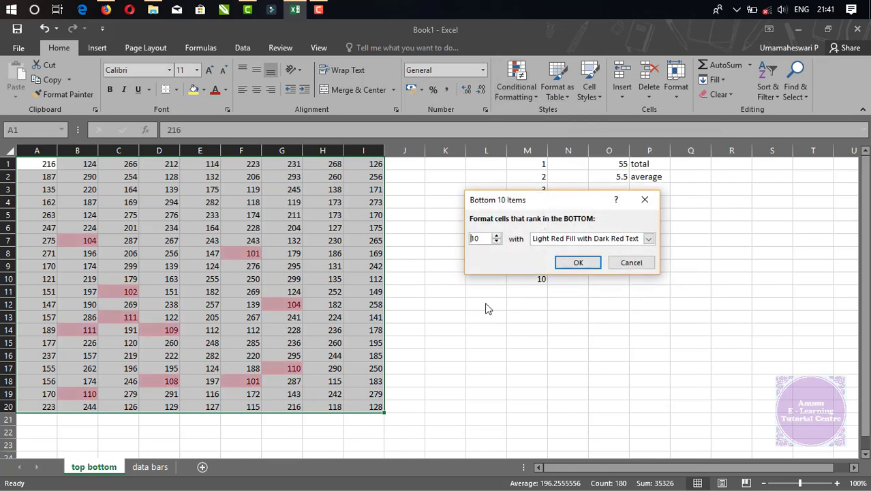
pyautogui.click(637, 264)
pyautogui.click(514, 100)
pyautogui.moveTo(534, 149)
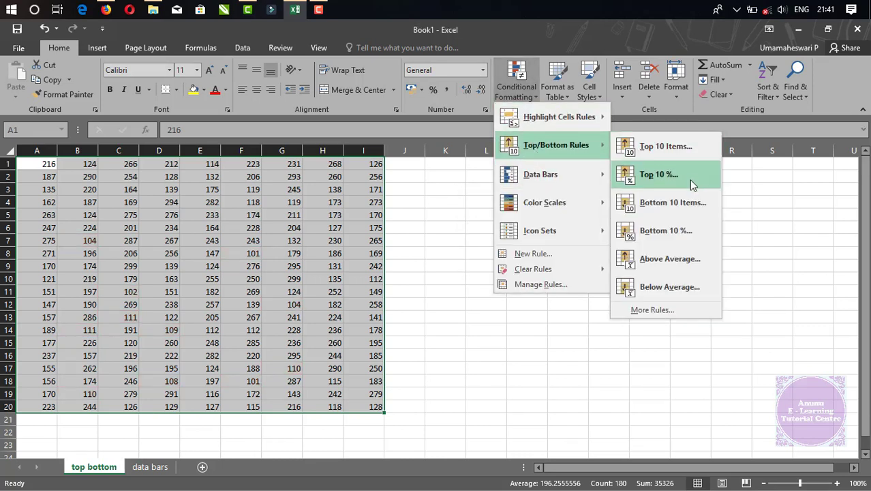
pyautogui.click(675, 232)
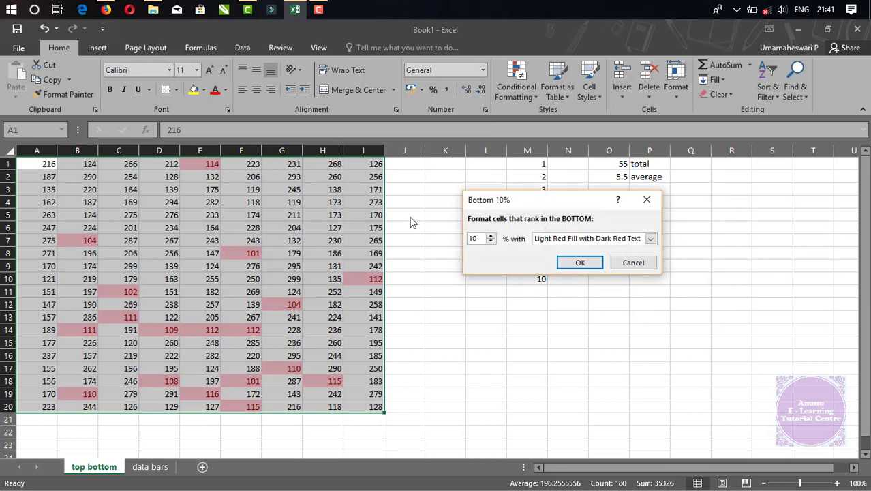
pyautogui.click(633, 263)
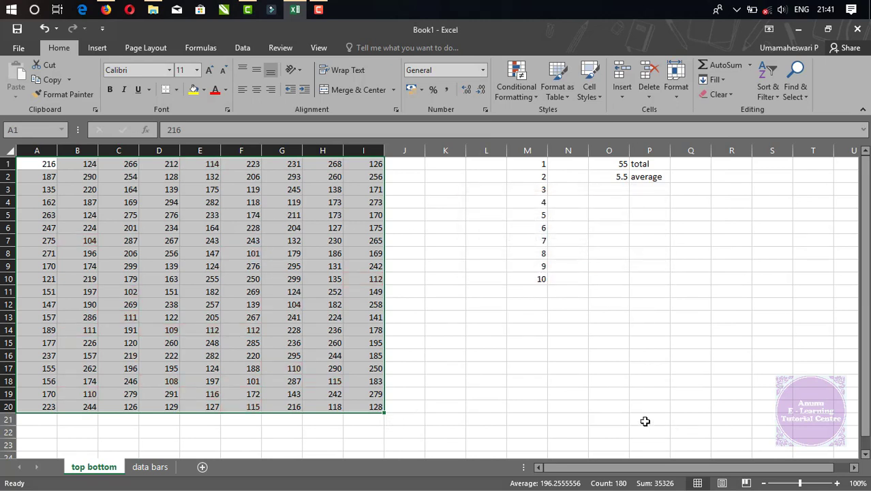
# Close the rules menu, deselect the grid and select the 1–10 list in M1:M10
pyautogui.click(523, 87)
pyautogui.moveTo(545, 154)
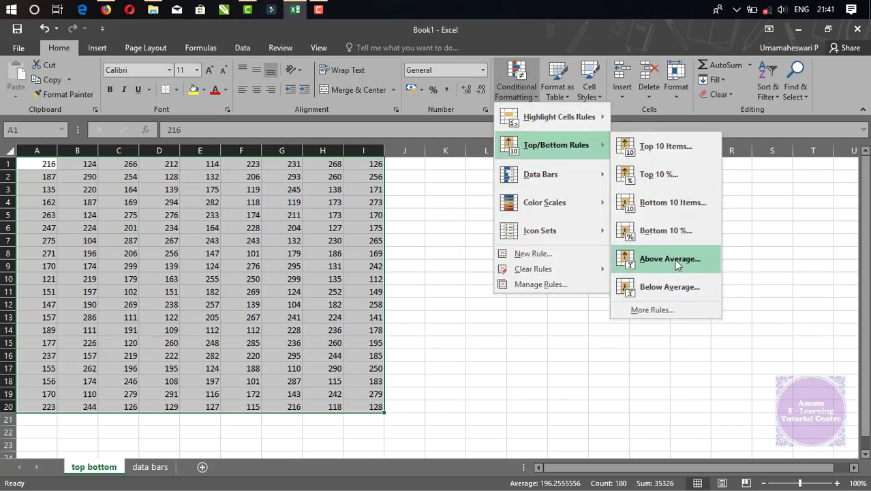
pyautogui.click(587, 330)
pyautogui.click(508, 319)
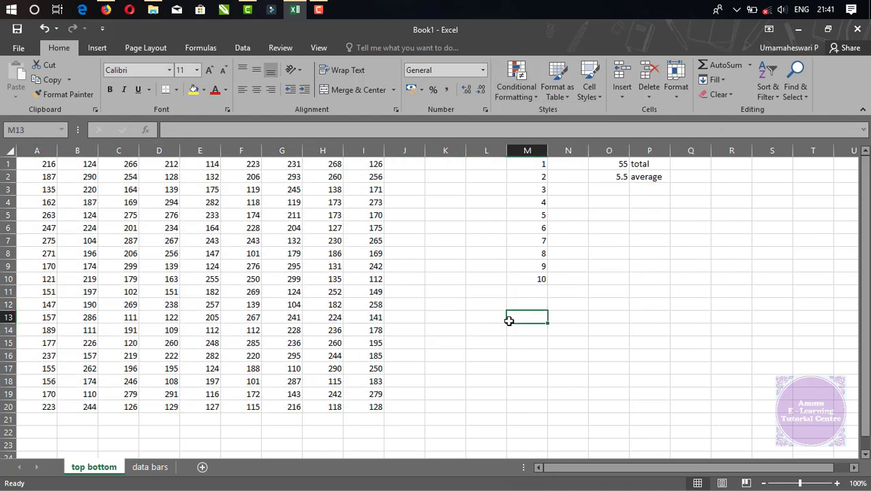
pyautogui.moveTo(545, 167); pyautogui.dragTo(536, 277)
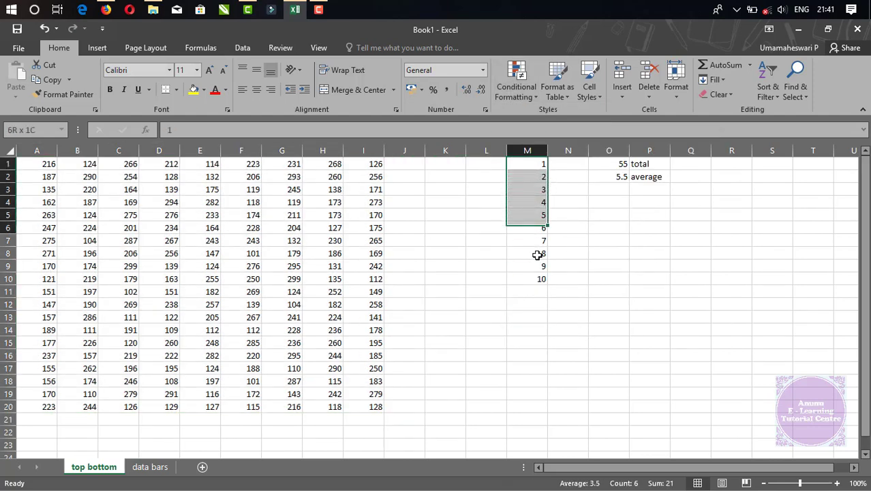
pyautogui.moveTo(511, 165)
pyautogui.mouseDown()
pyautogui.moveTo(530, 290)
pyautogui.moveTo(531, 279)
pyautogui.mouseUp()
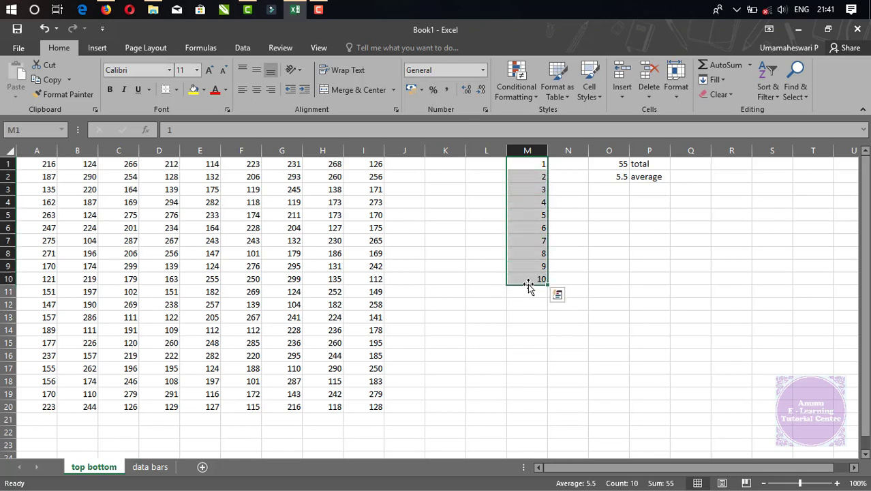
# Check the =SUM(M1:M10) total of 55 and =AVERAGE(M1:M10) of 5.5, then reselect M1:M10
pyautogui.click(614, 163)
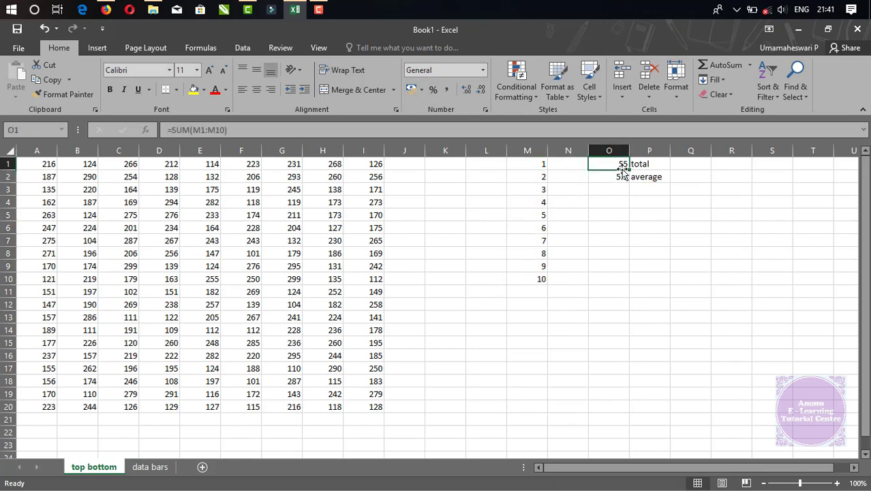
pyautogui.click(616, 180)
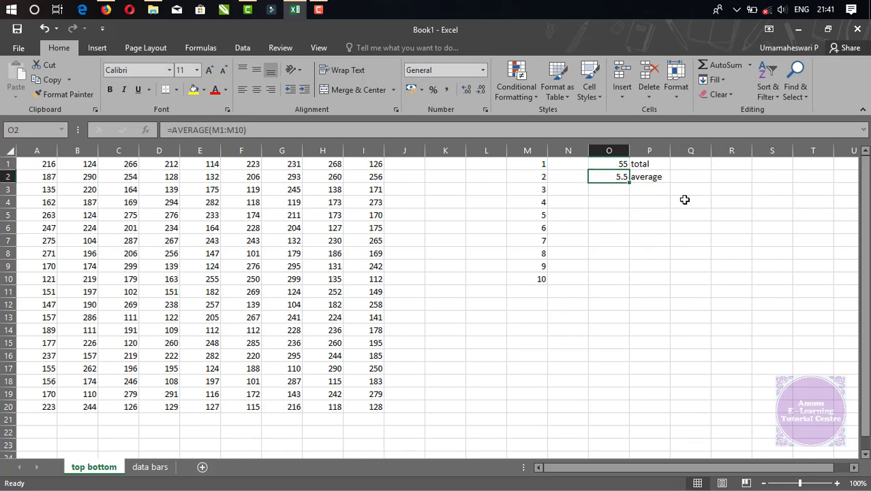
pyautogui.moveTo(533, 164); pyautogui.dragTo(537, 275)
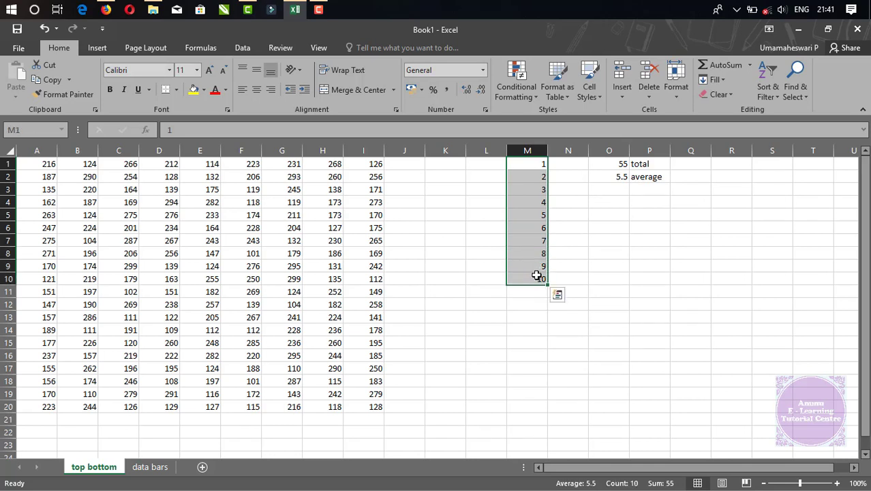
# Preview an Above Average rule that shades column M values 6–10 light red, and view the available highlight styles
pyautogui.click(518, 94)
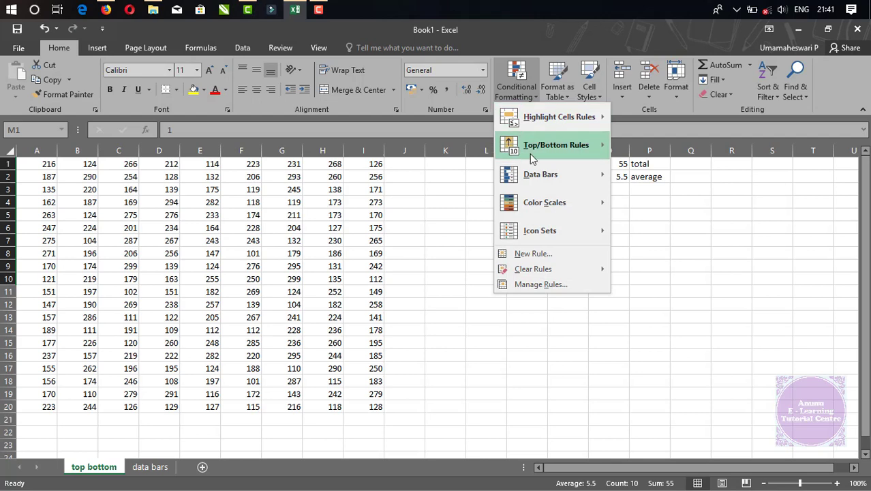
pyautogui.moveTo(533, 158)
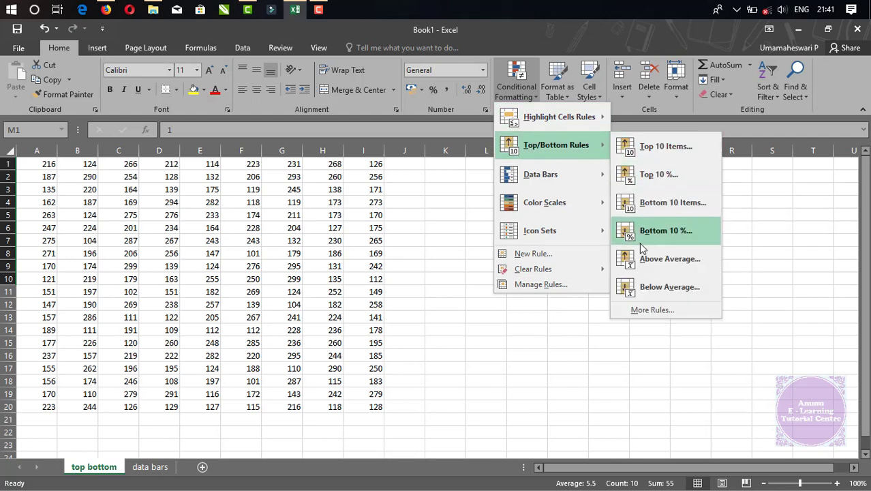
pyautogui.click(666, 259)
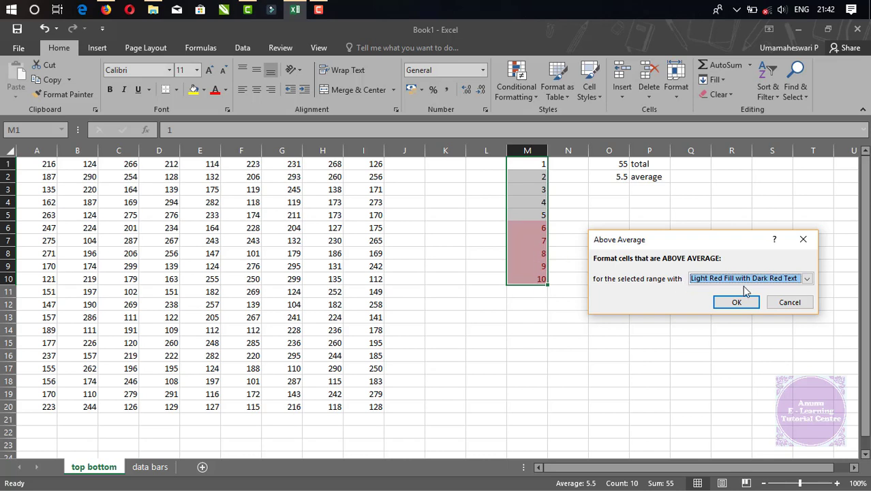
pyautogui.click(806, 278)
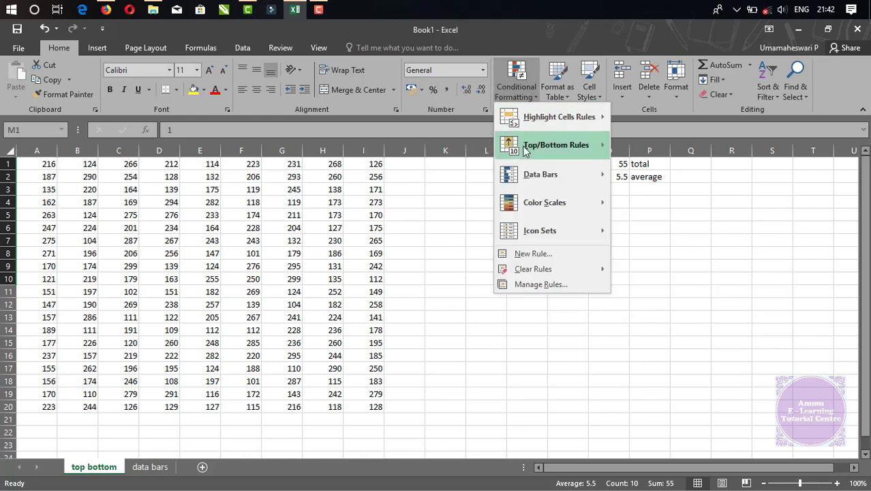
# Preview a Below Average rule shading column M values 1–5 light red, then discard it unapplied
pyautogui.moveTo(525, 151)
pyautogui.click(660, 289)
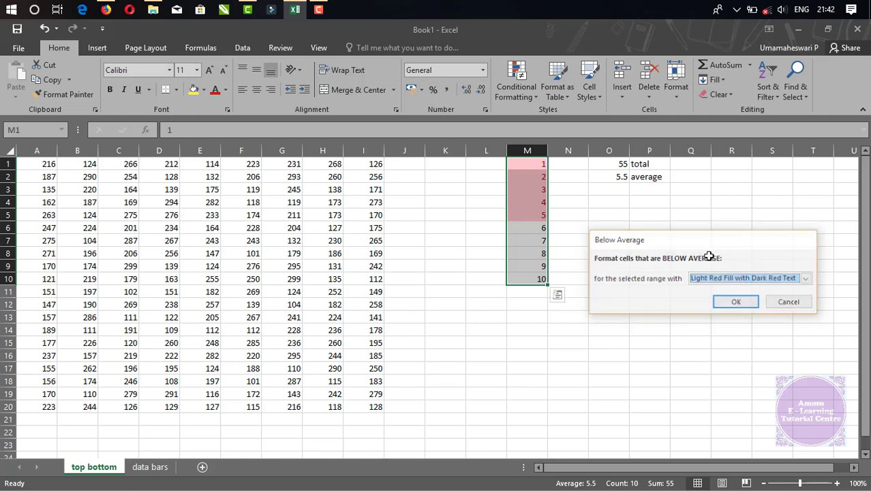
pyautogui.press('Escape')
pyautogui.click(524, 98)
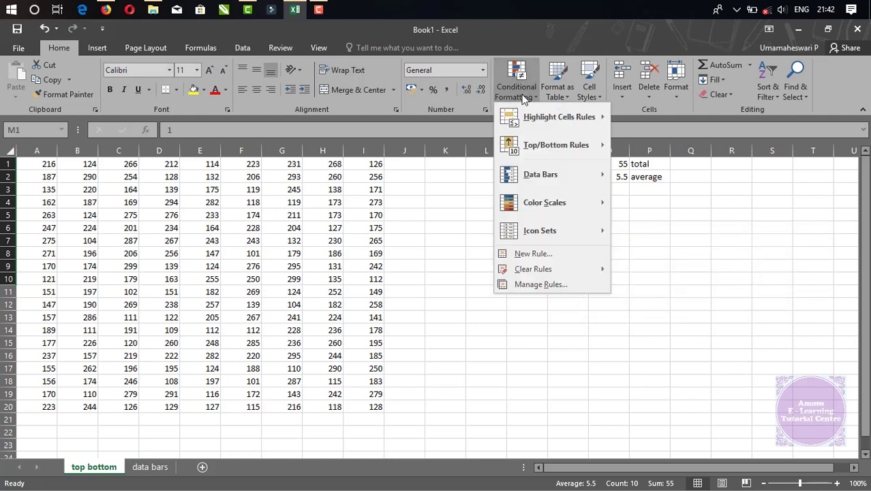
pyautogui.moveTo(532, 150)
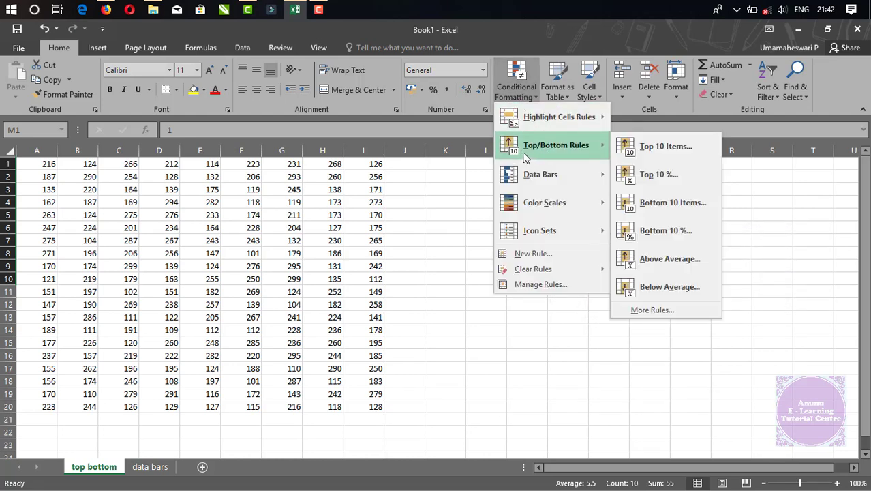